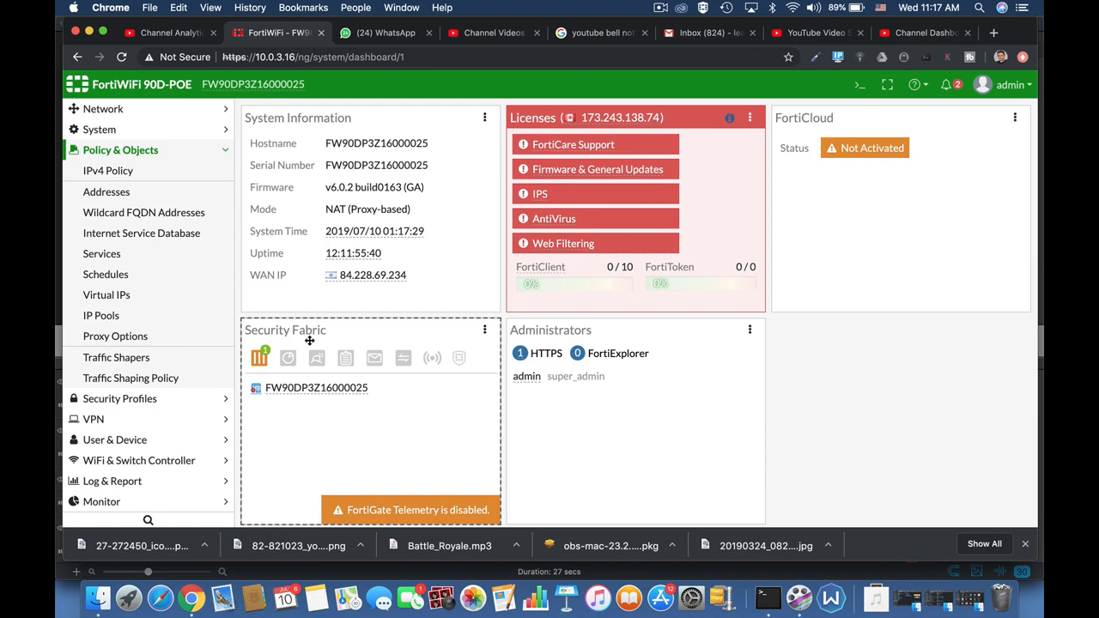
Open the admin account from the system administrators for editing and enable restricting its login to trusted hosts.
scroll(157, 198, up, 3)
click(157, 196)
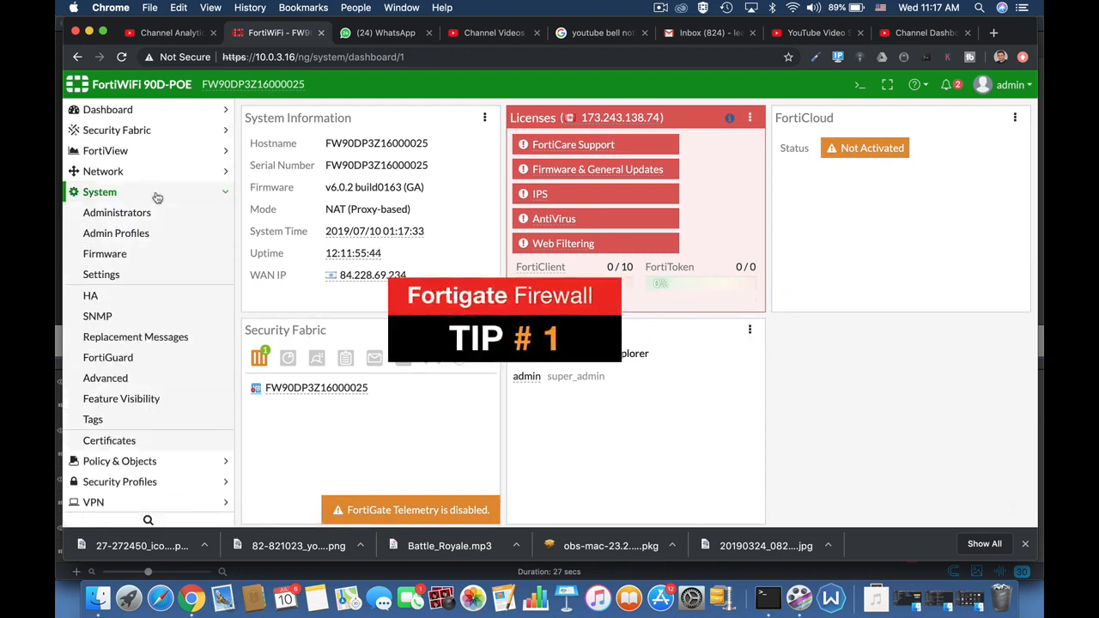
click(144, 218)
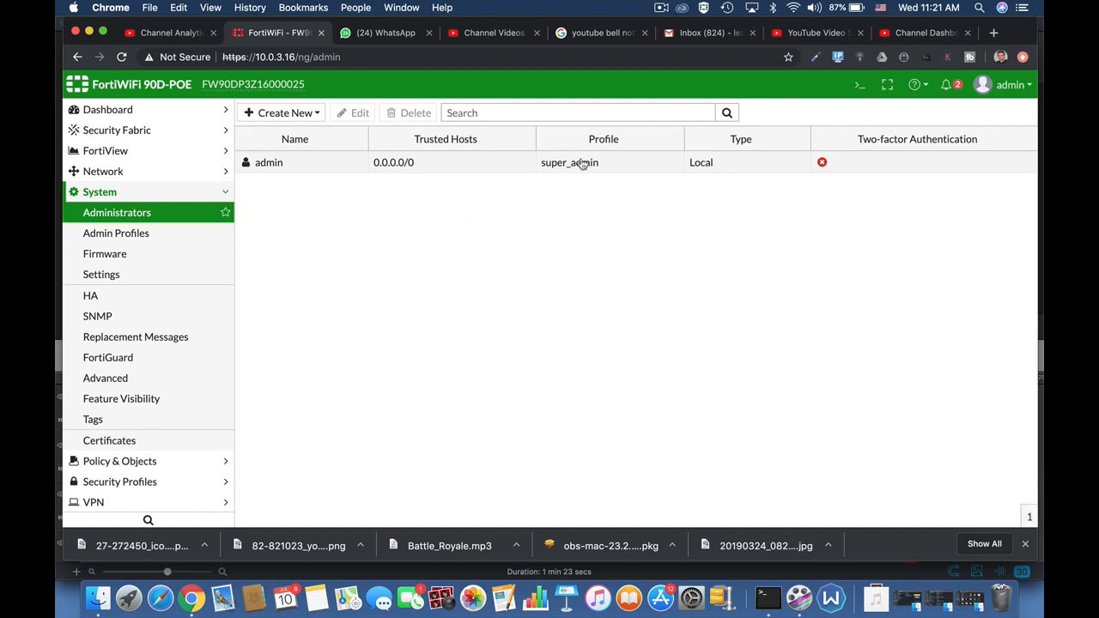
click(356, 169)
click(359, 113)
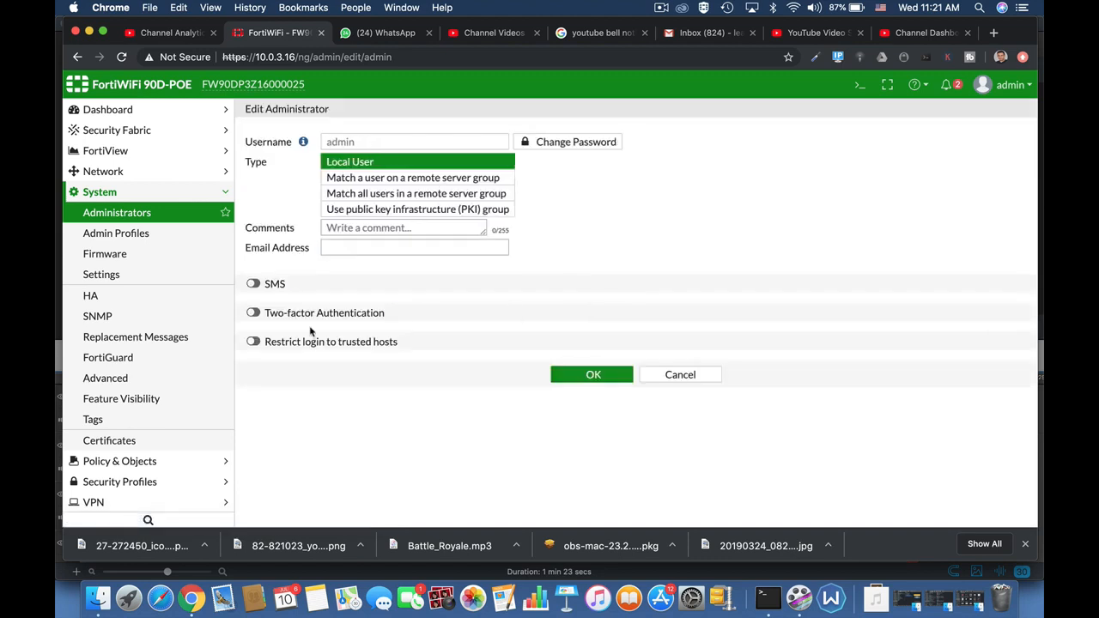
click(253, 342)
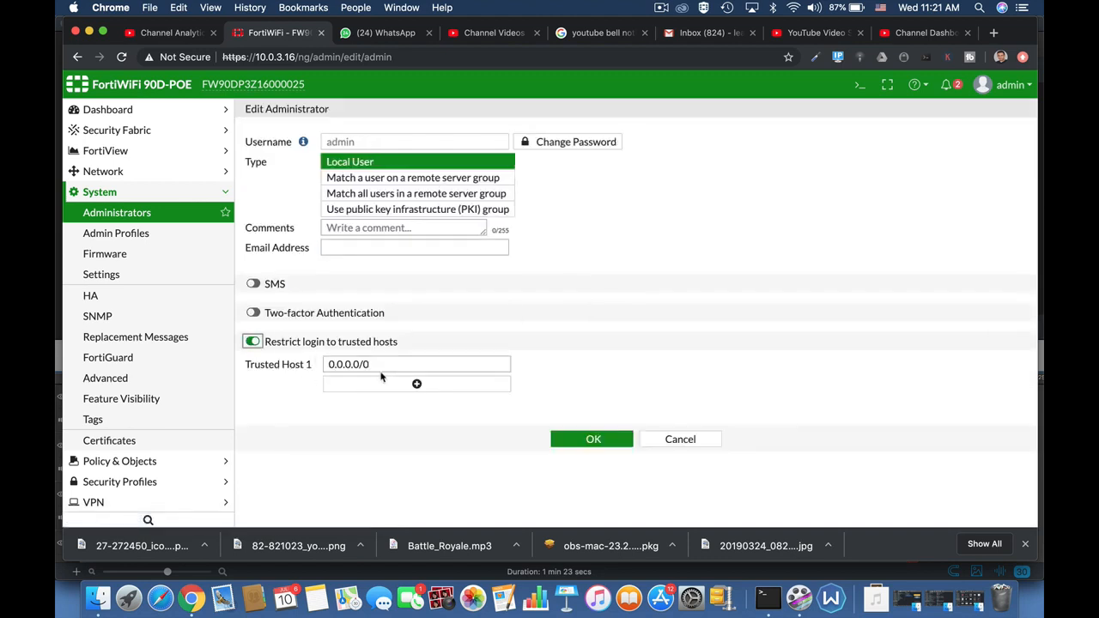
Open the internal2 (Marketing LAN) network interface for editing and select its alias text.
click(155, 240)
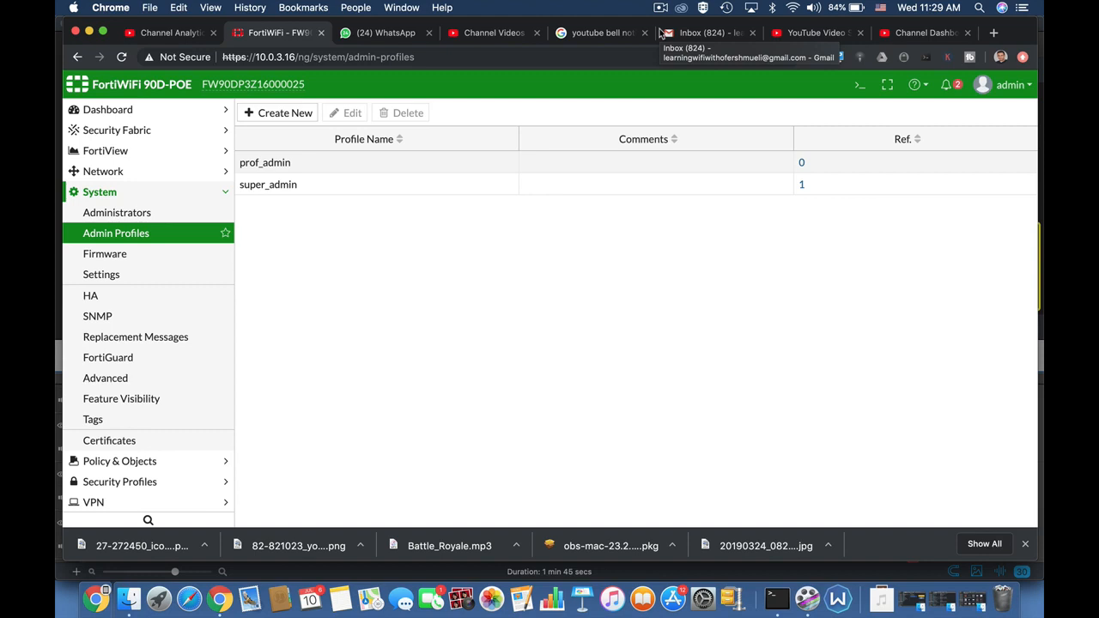
click(140, 171)
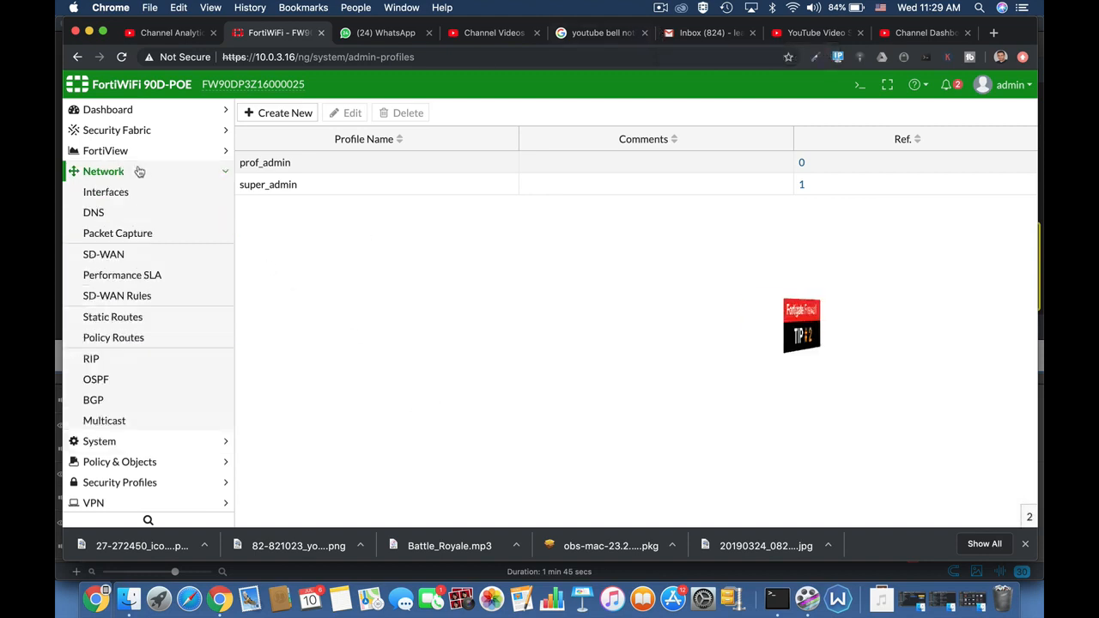
click(123, 192)
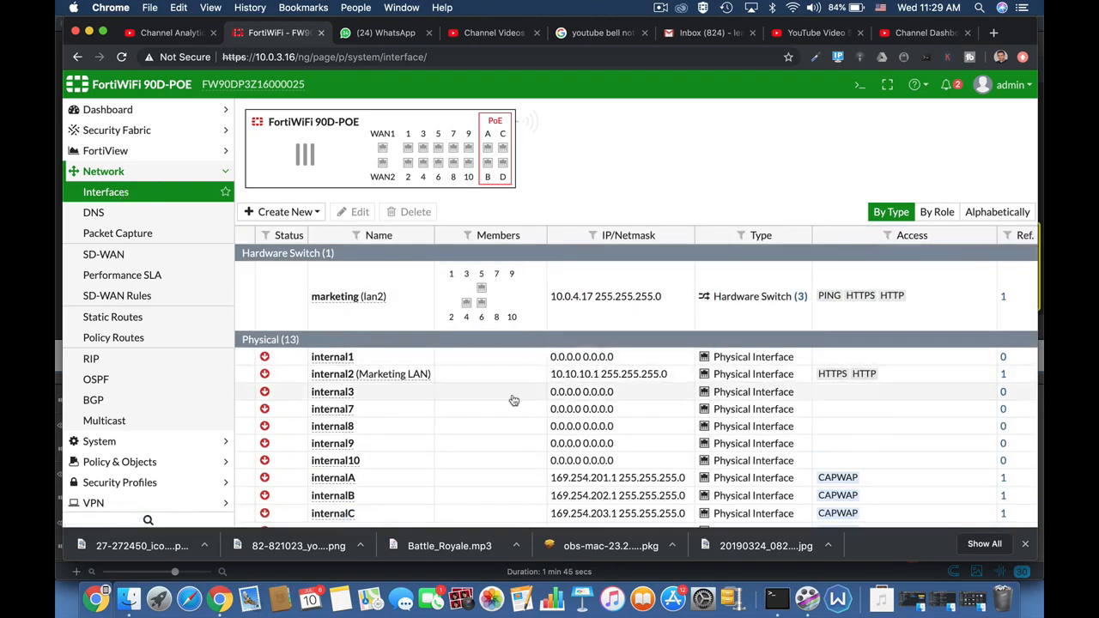
click(380, 400)
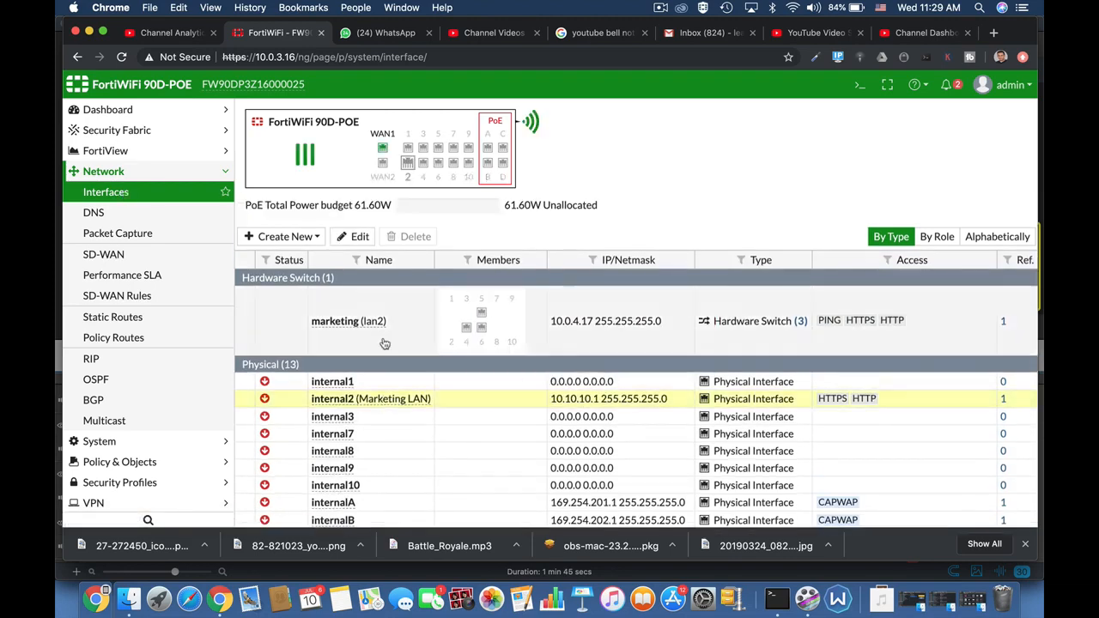
click(360, 236)
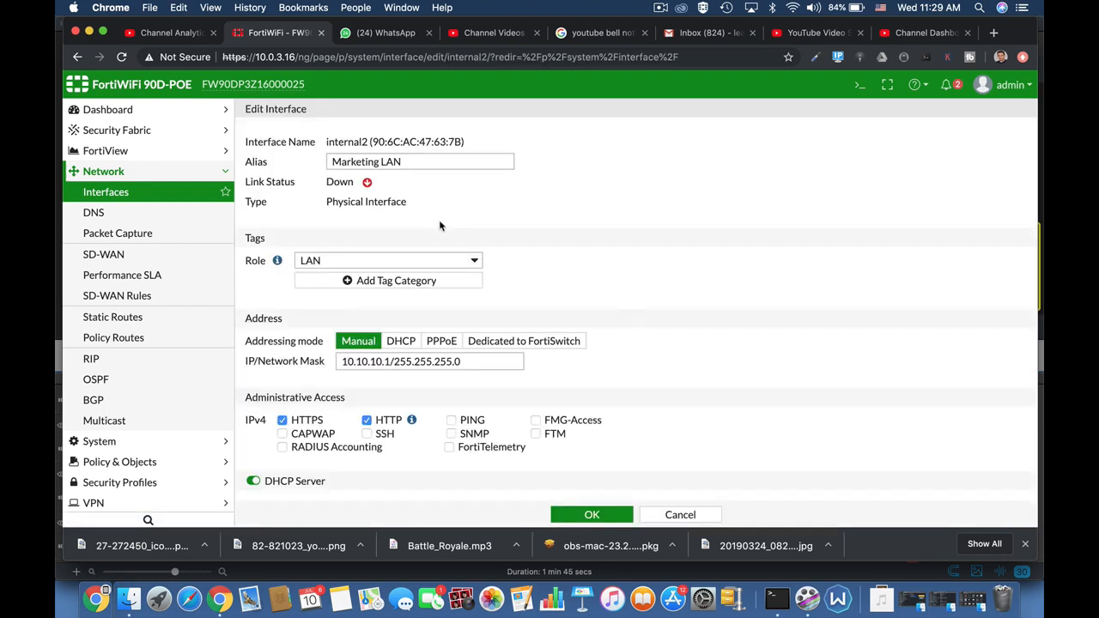
drag(412, 163, 320, 162)
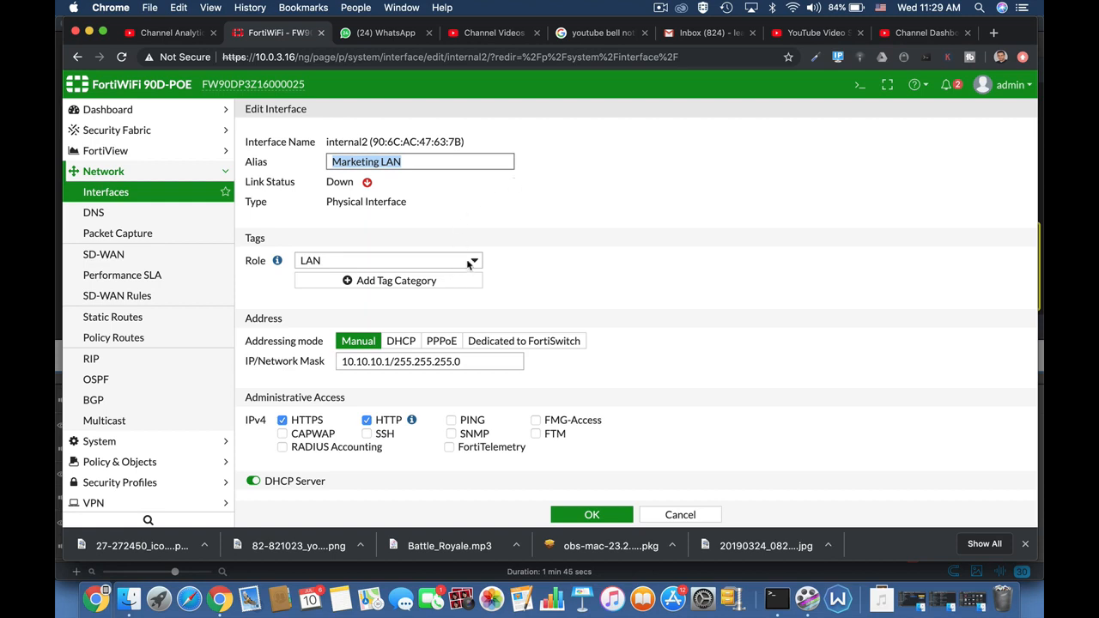
Enable PING in the interface's IPv4 administrative access and disable it again.
scroll(682, 377, down, 5)
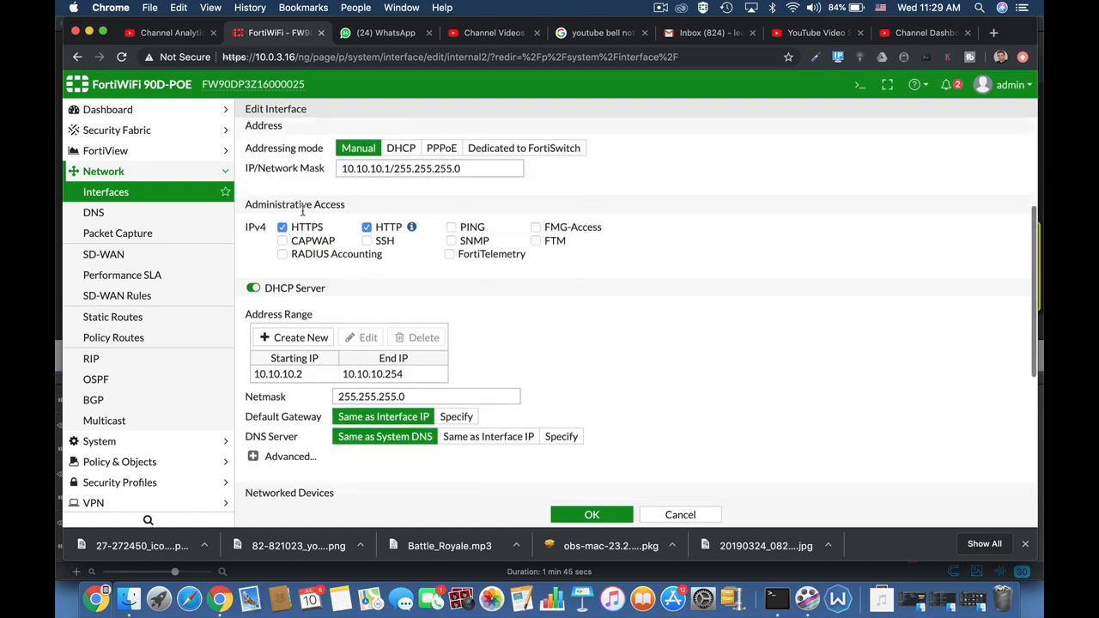
click(451, 228)
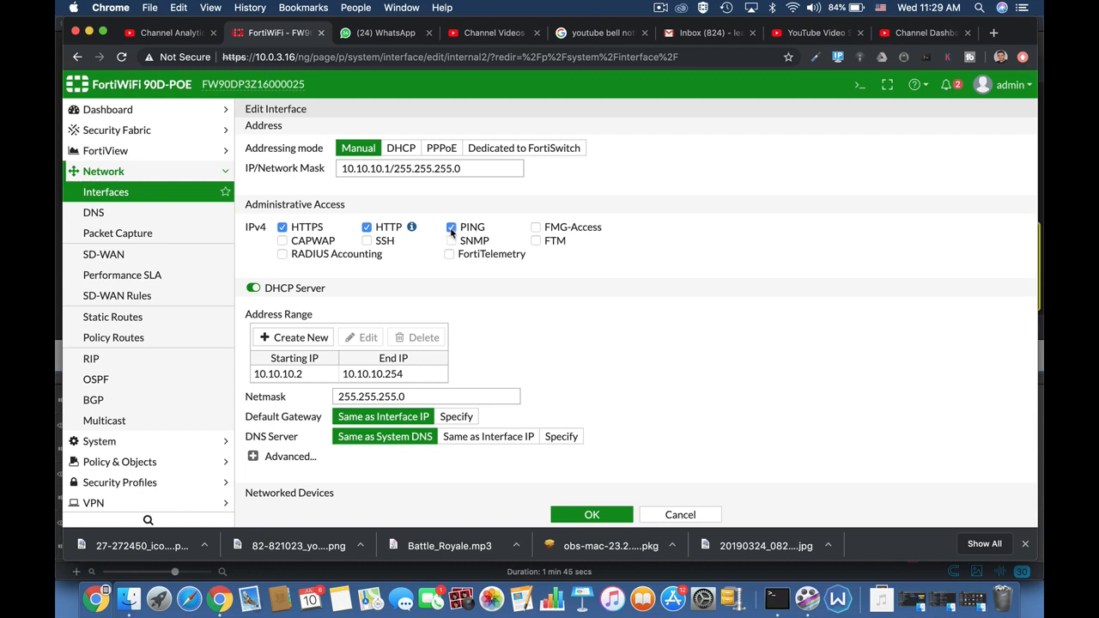
click(452, 230)
Expand the DHCP server's advanced settings, start an additional DHCP option and review the available option codes.
scroll(685, 403, down, 3)
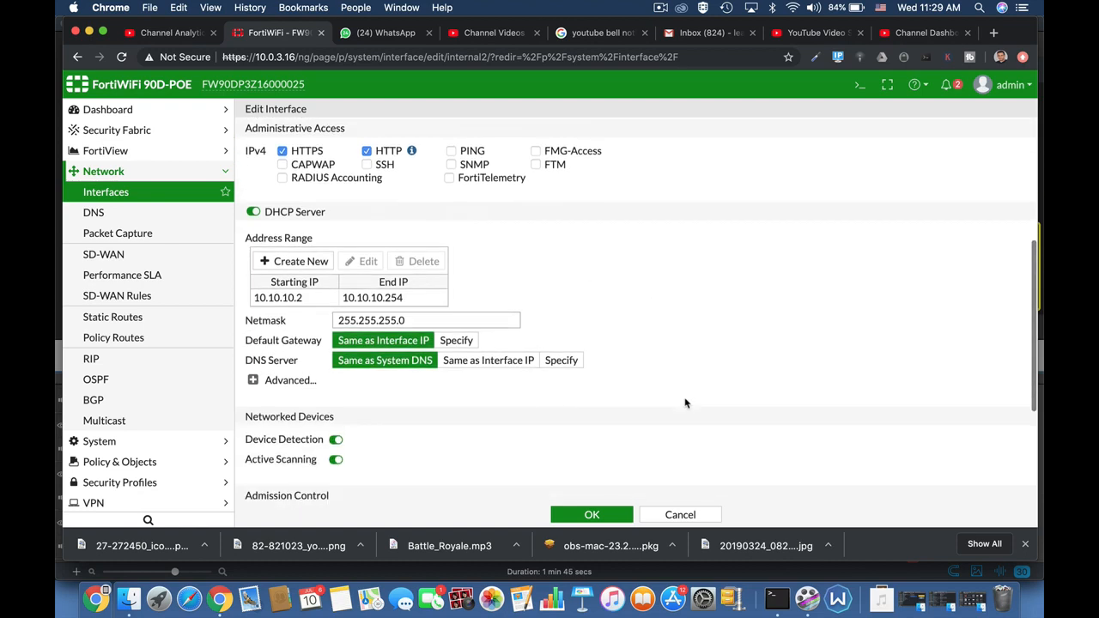
click(254, 380)
scroll(368, 386, down, 6)
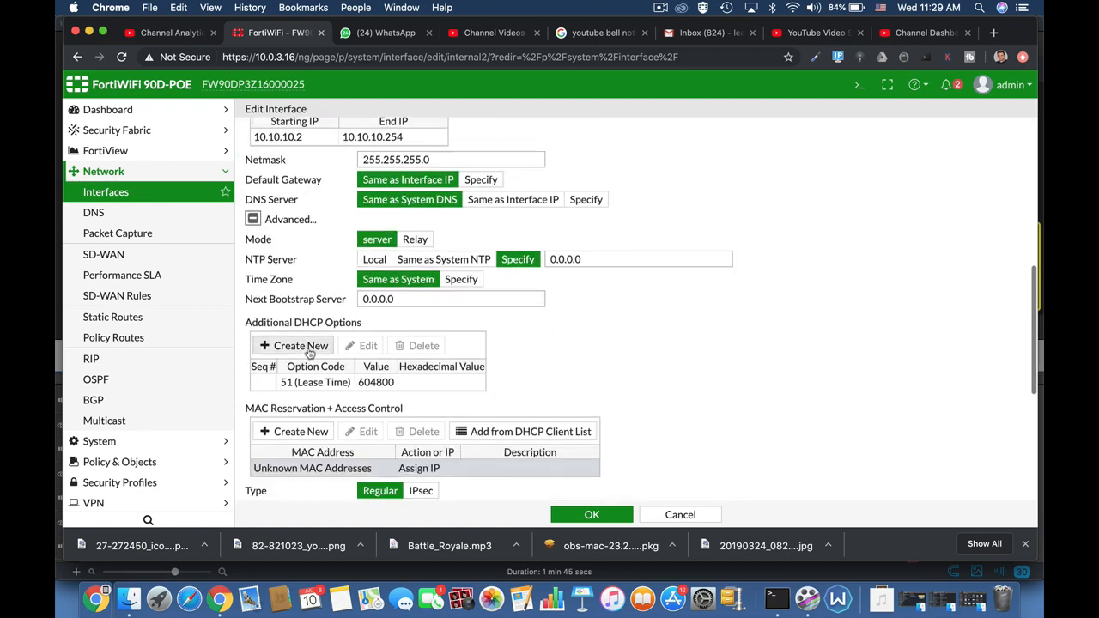
click(308, 353)
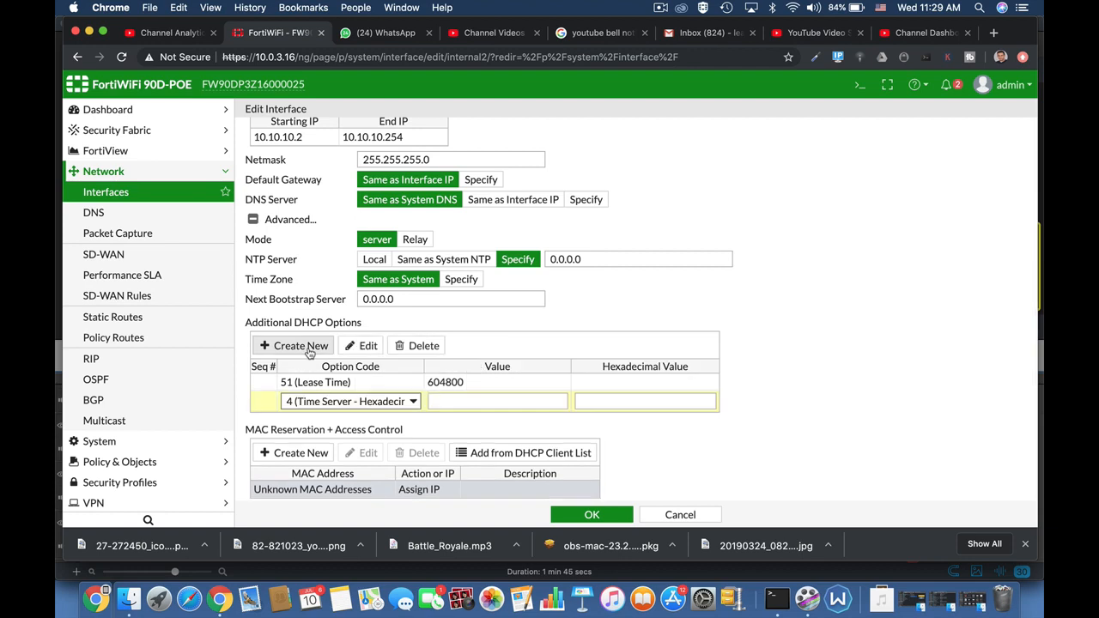
click(364, 401)
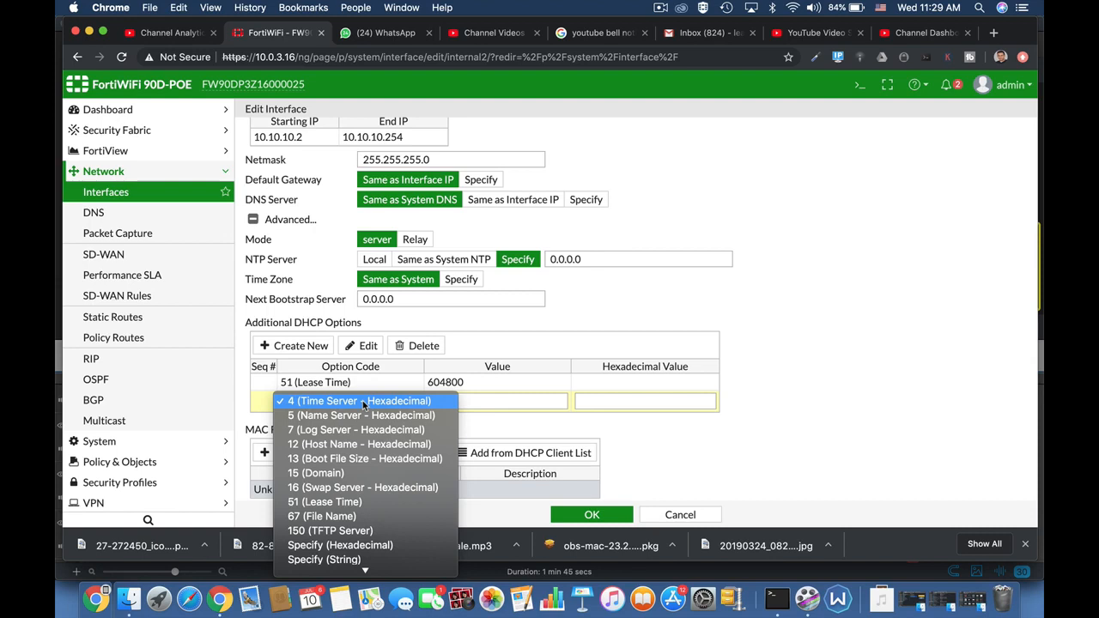
click(815, 408)
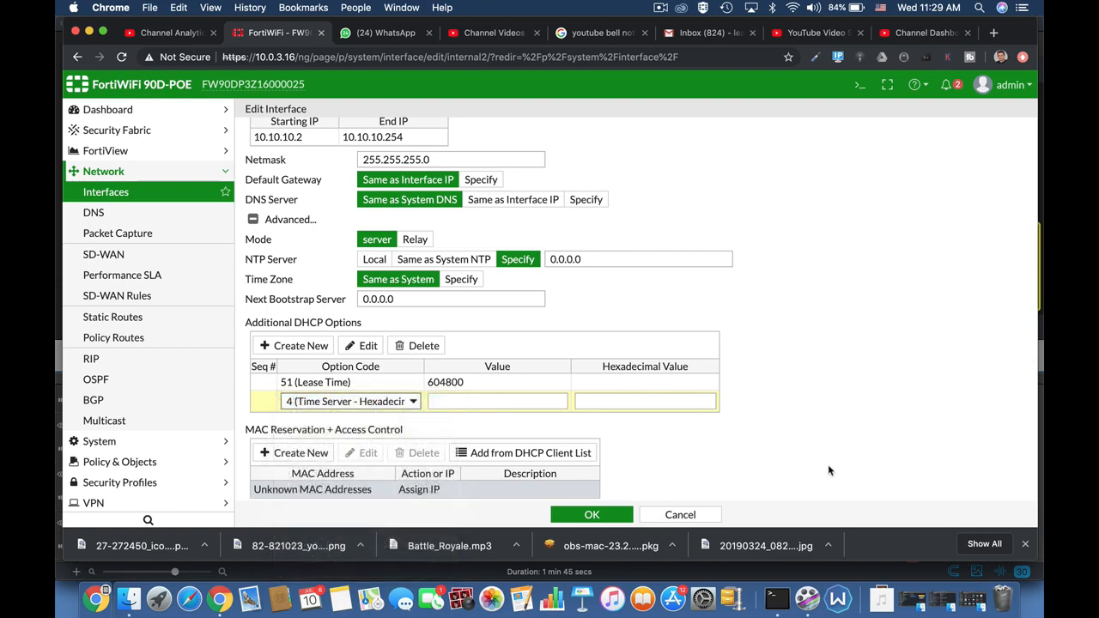
scroll(829, 470, down, 3)
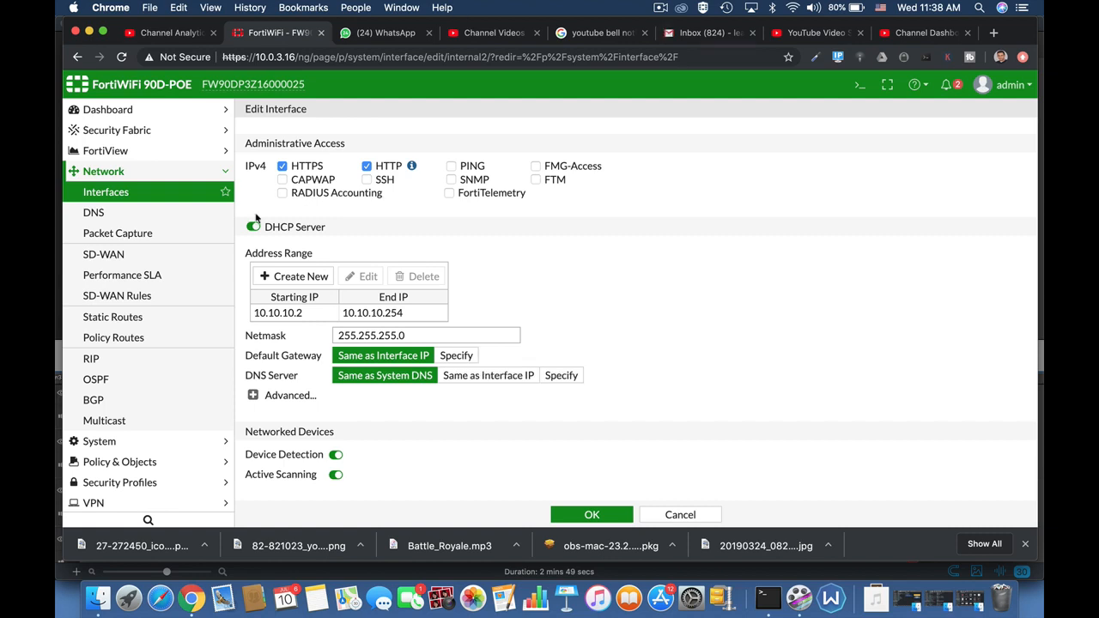
Open the network's static routes and review their destinations, gateways and interfaces.
click(143, 317)
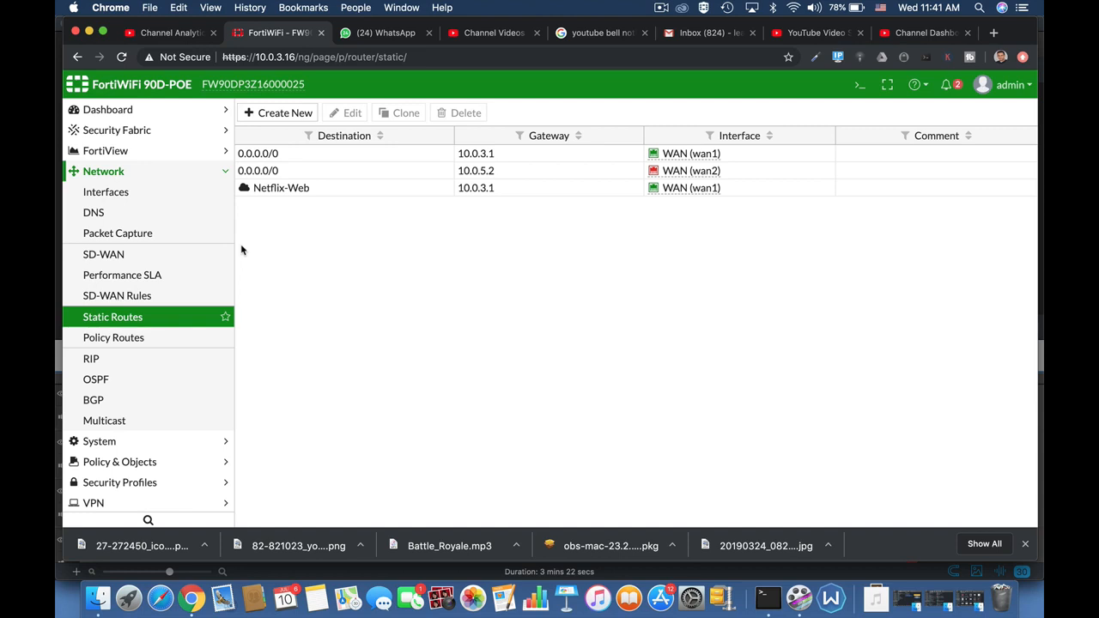
Create a new IPv4 policy and name it "full access".
click(143, 462)
click(108, 237)
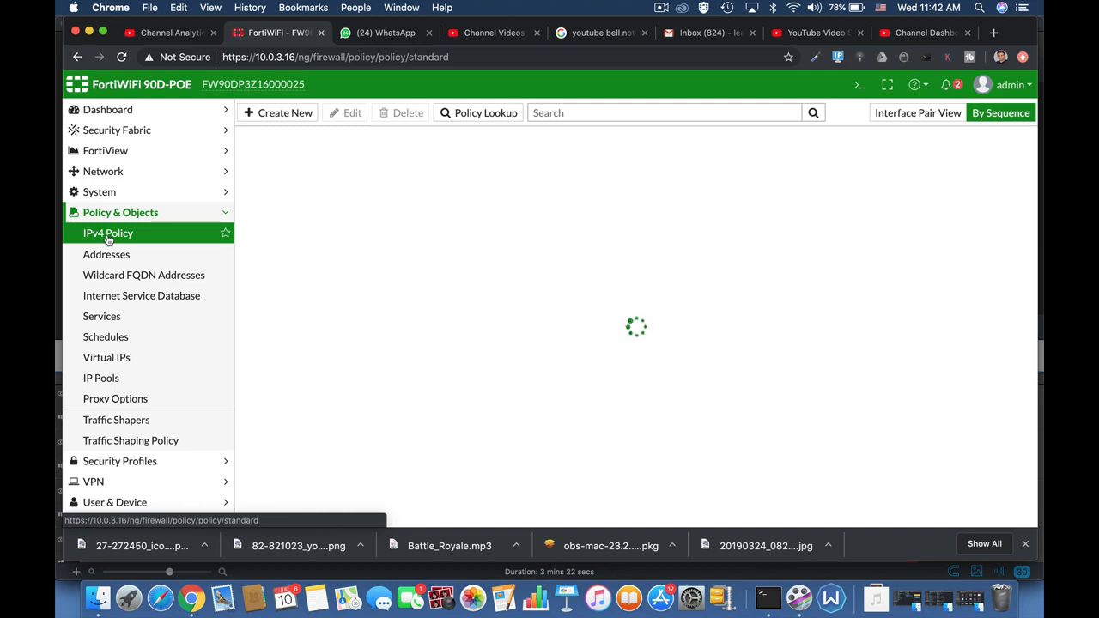
click(277, 112)
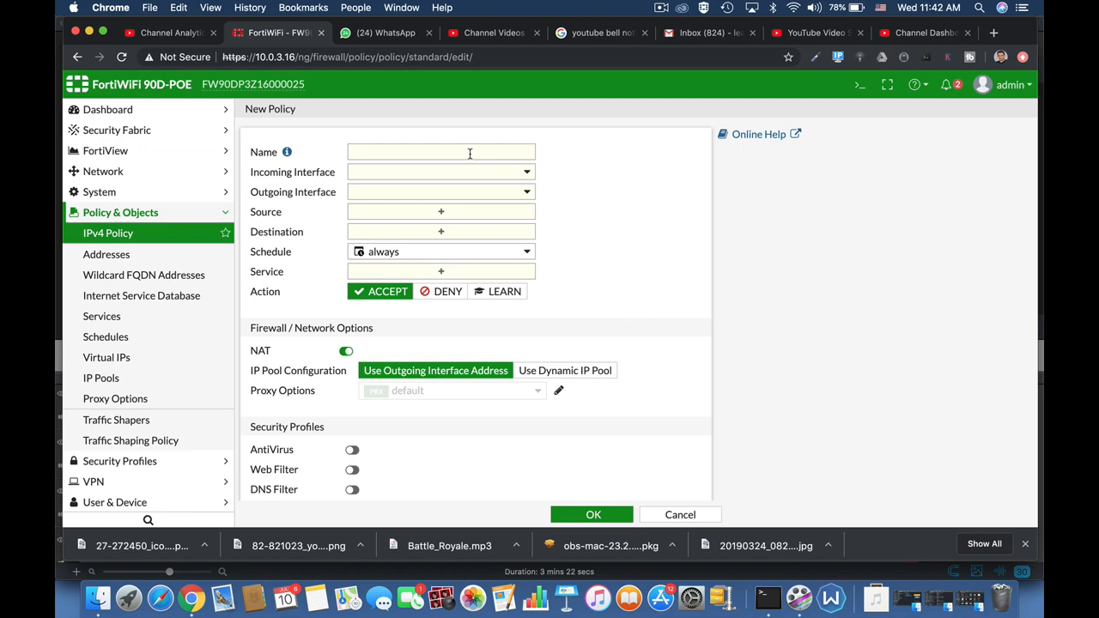
click(470, 153)
text(f)
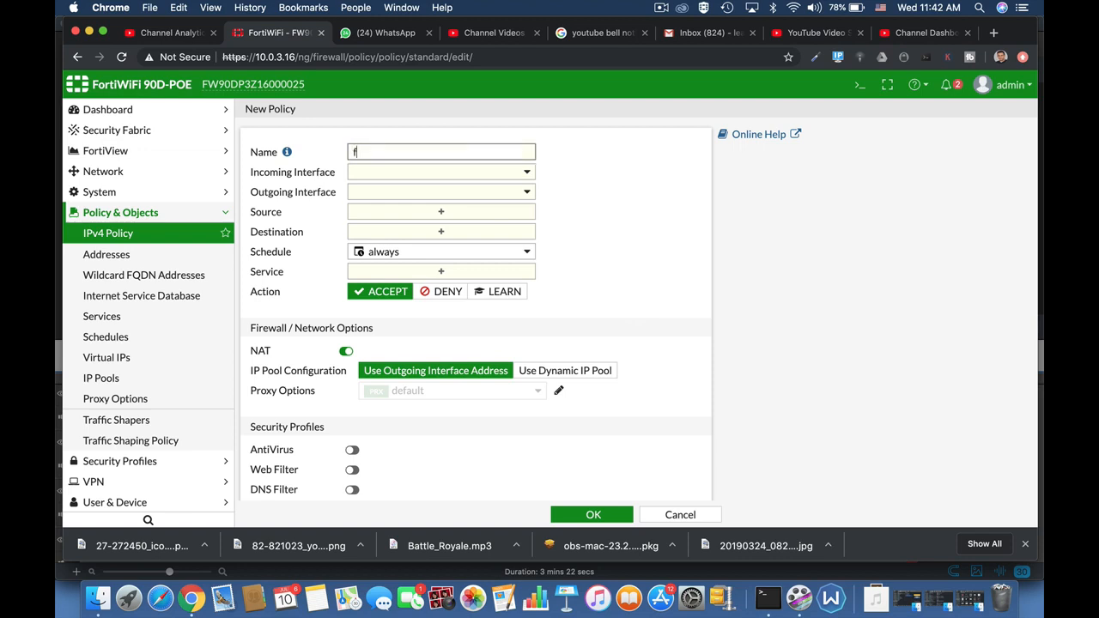
text(ull access)
Set the policy's incoming interface to lan and its outgoing interface to WAN (wan1).
click(486, 176)
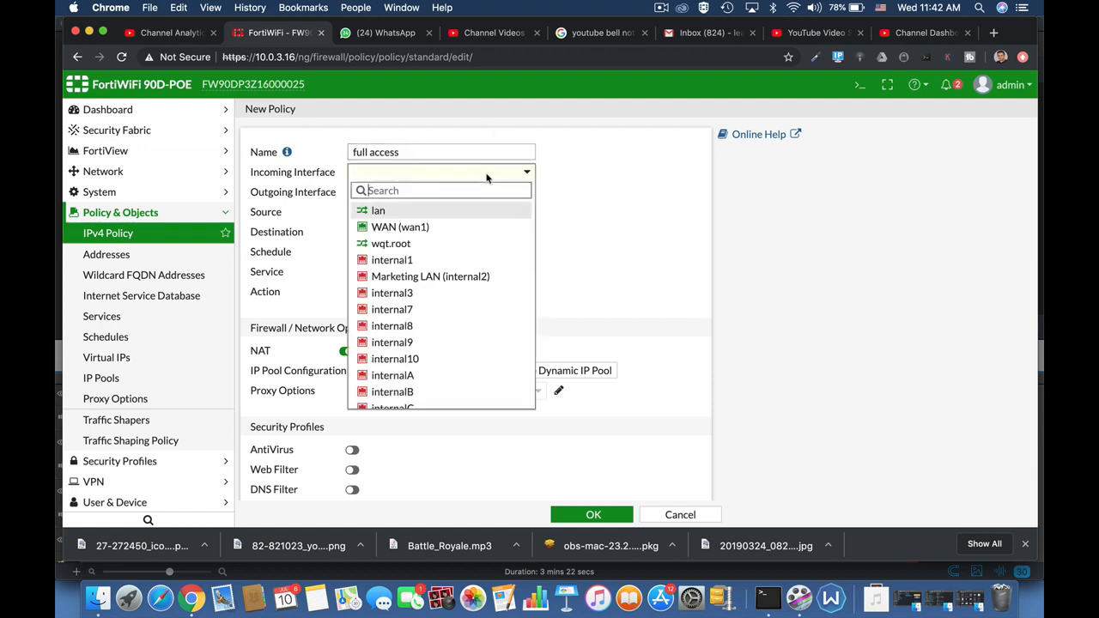
click(439, 214)
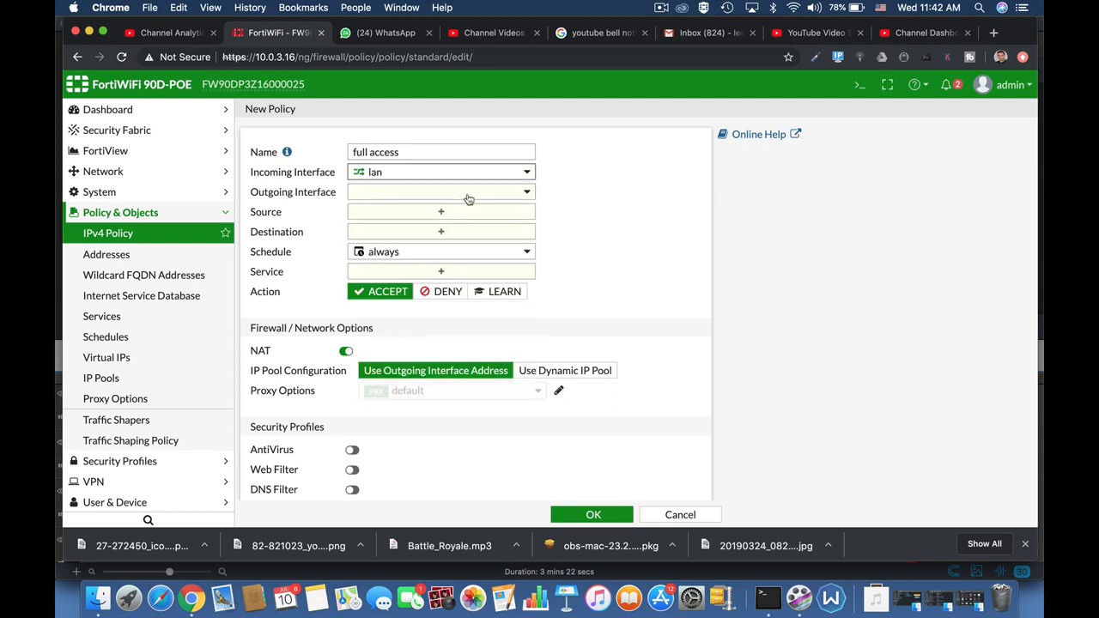
click(469, 194)
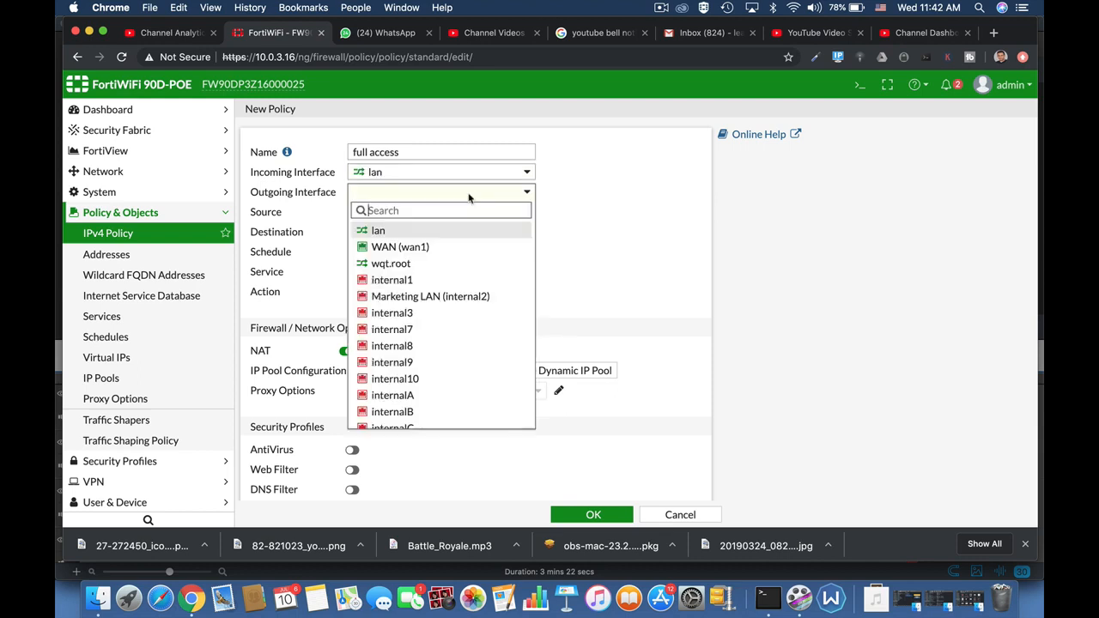
click(434, 249)
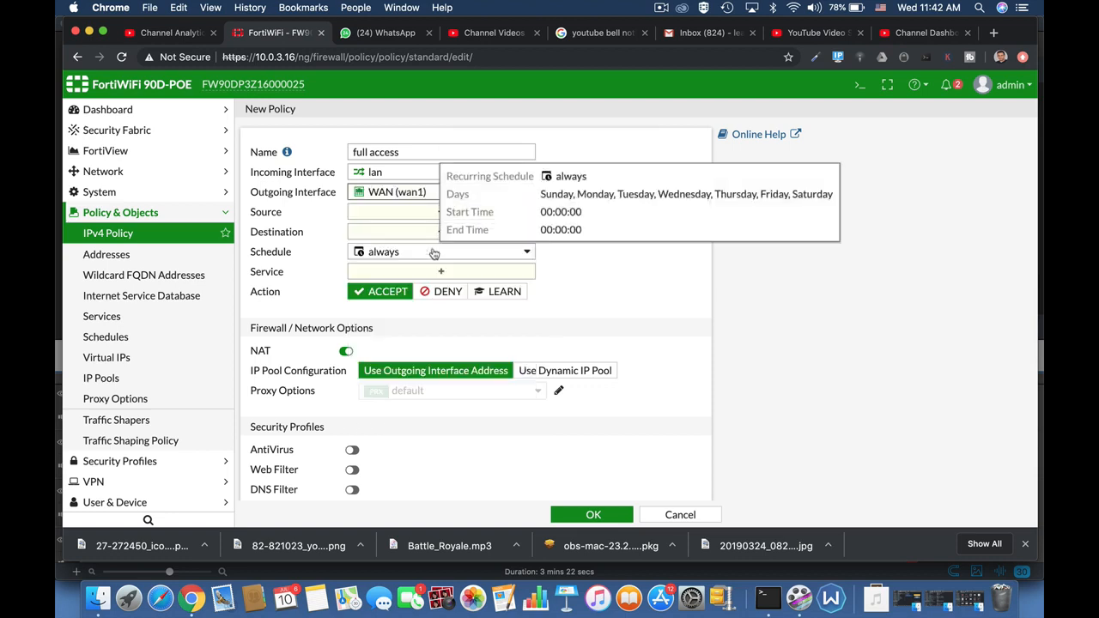
Set both the source and the destination address of the policy to all.
click(390, 212)
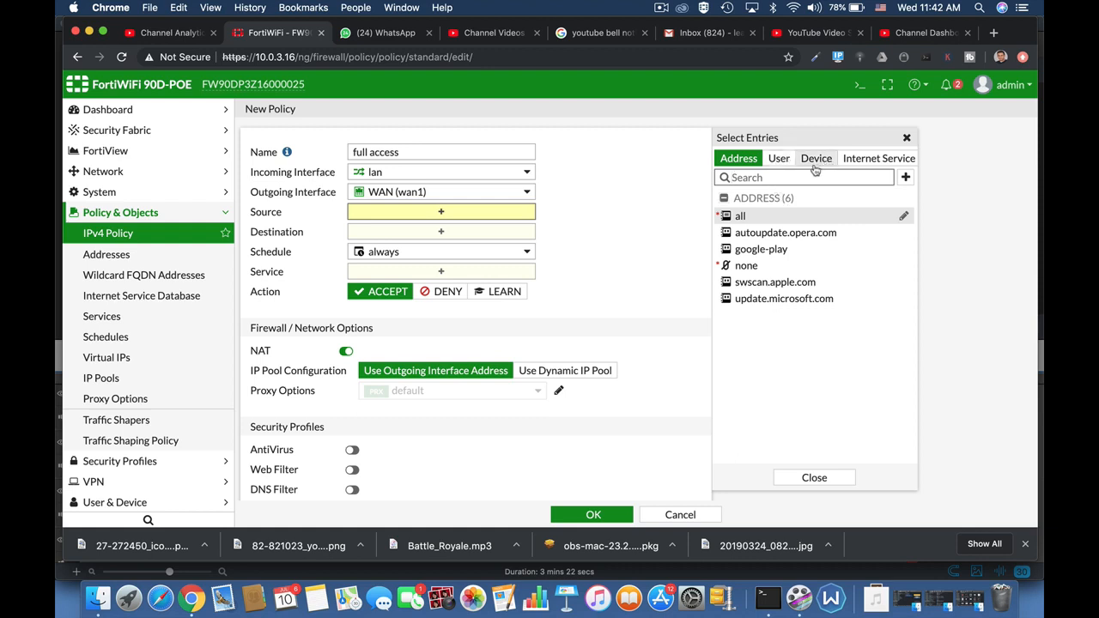
click(740, 216)
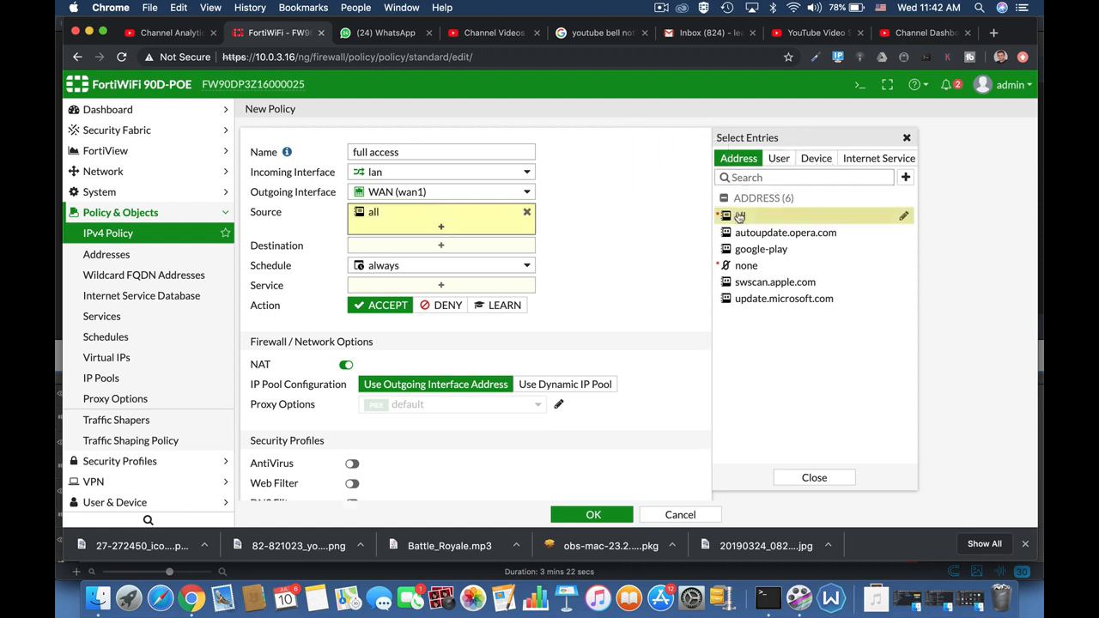
click(506, 248)
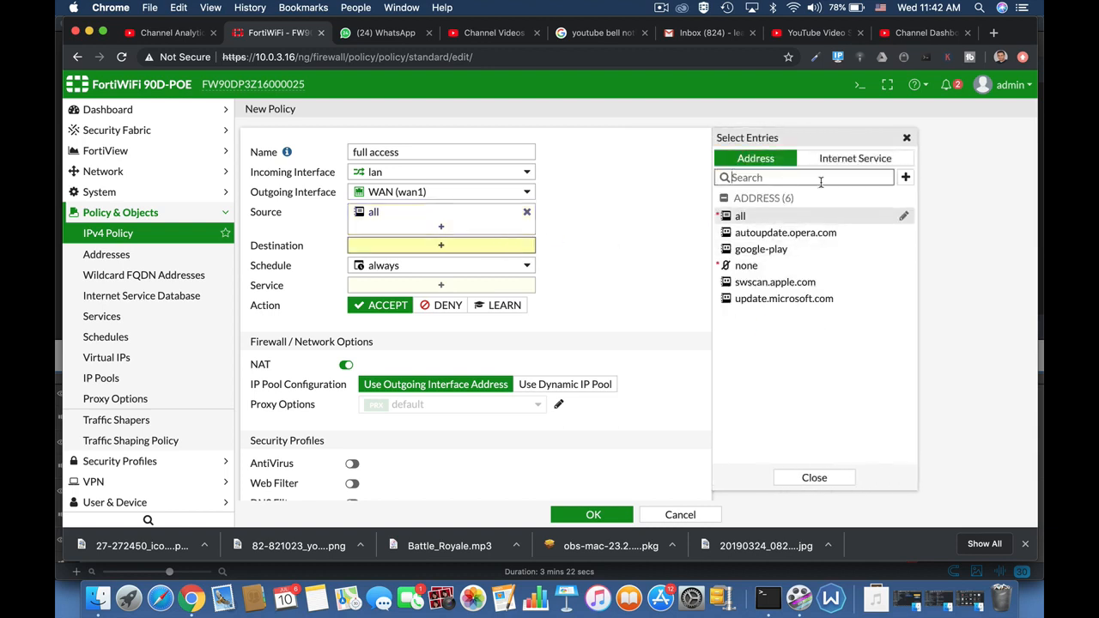
mouse_move(750, 218)
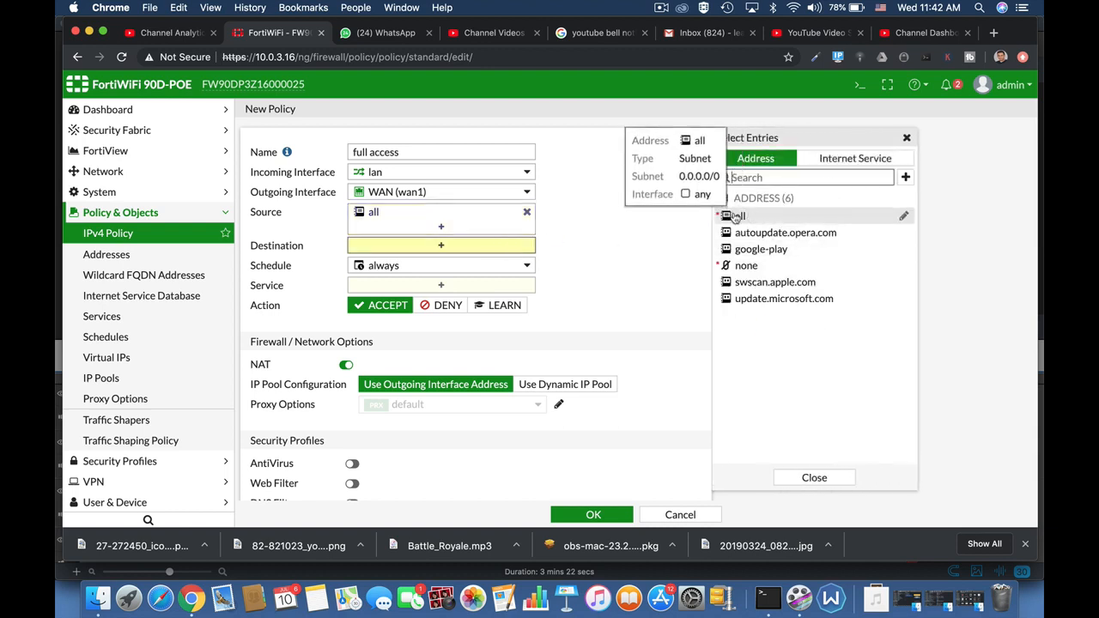
click(736, 218)
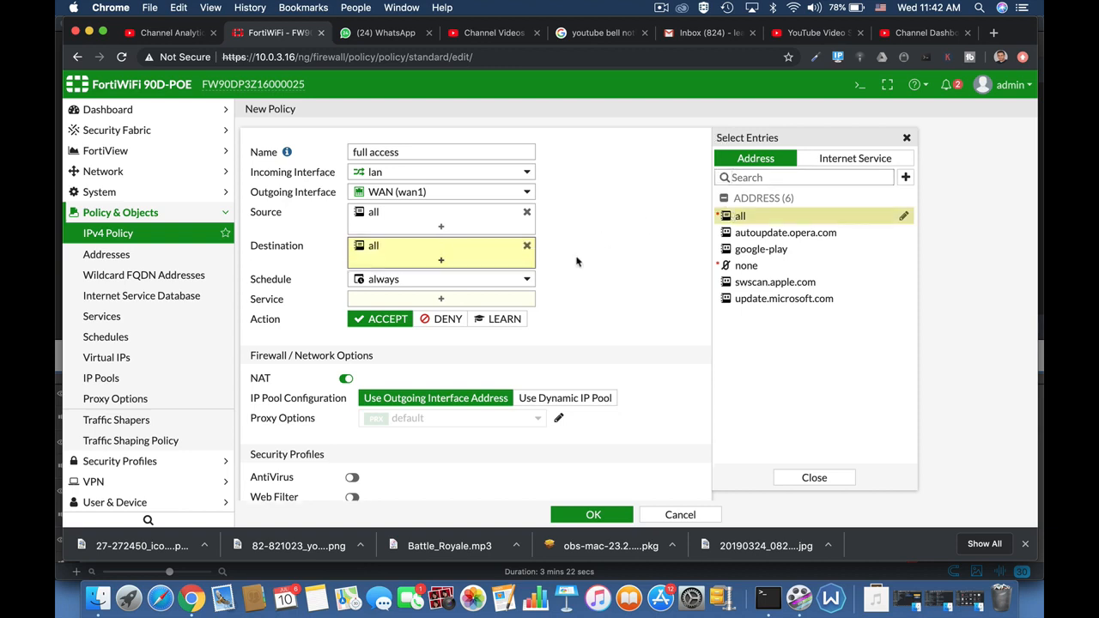
Leave the policy's schedule at always and add ALL as its service.
click(491, 283)
click(617, 305)
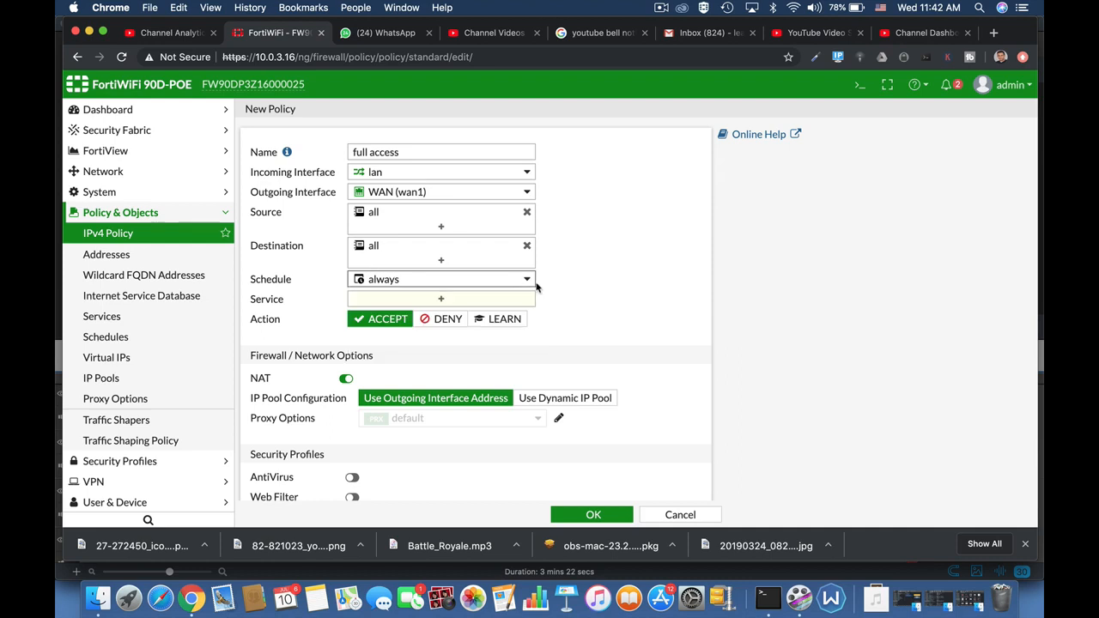
click(455, 306)
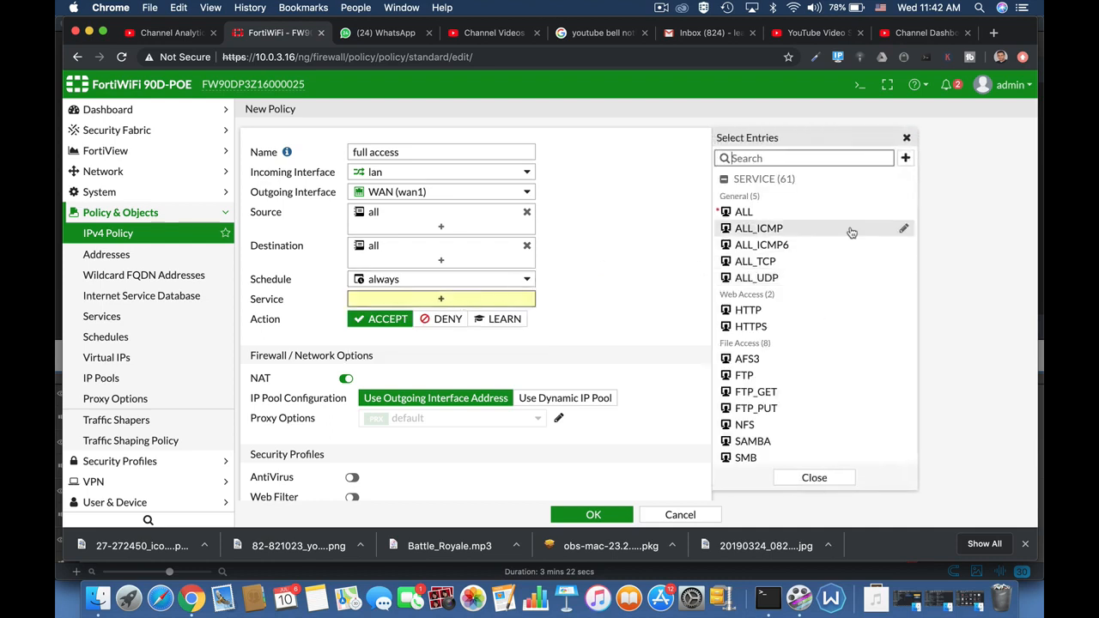
click(758, 213)
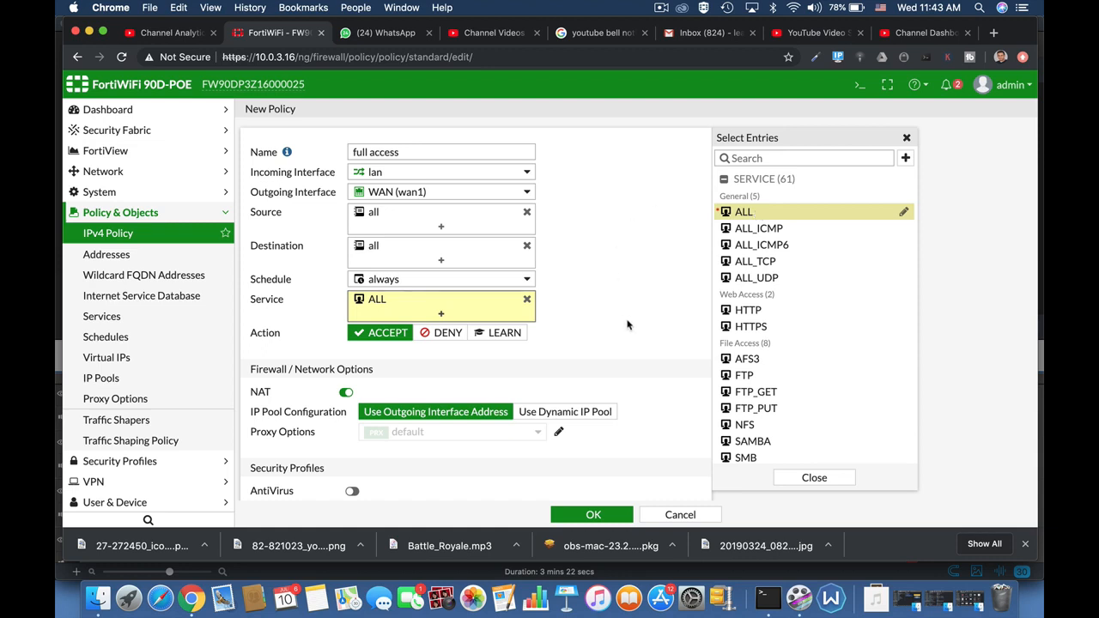
scroll(627, 324, down, 3)
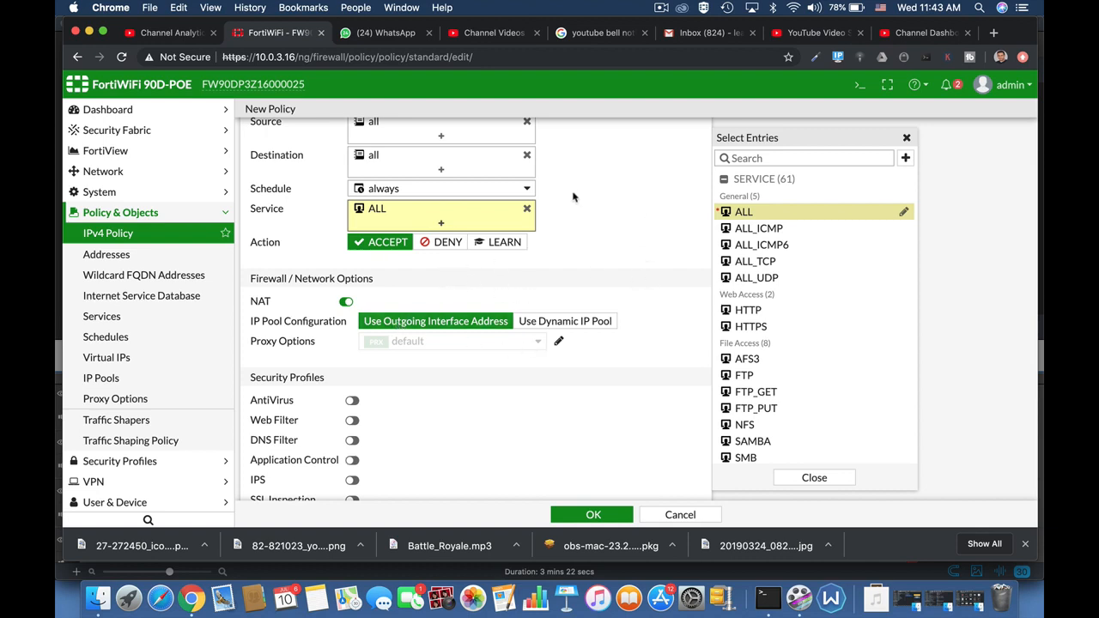
Finish the service selection and keep the policy's action at ACCEPT with NAT enabled, using the outgoing interface address.
scroll(573, 198, up, 3)
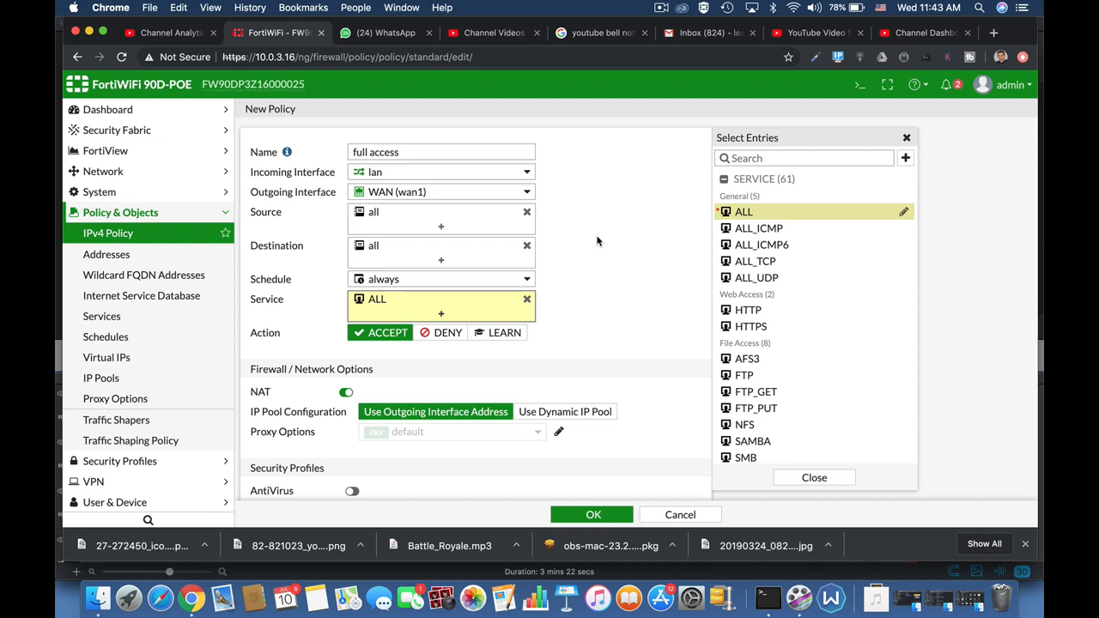
scroll(598, 241, down, 3)
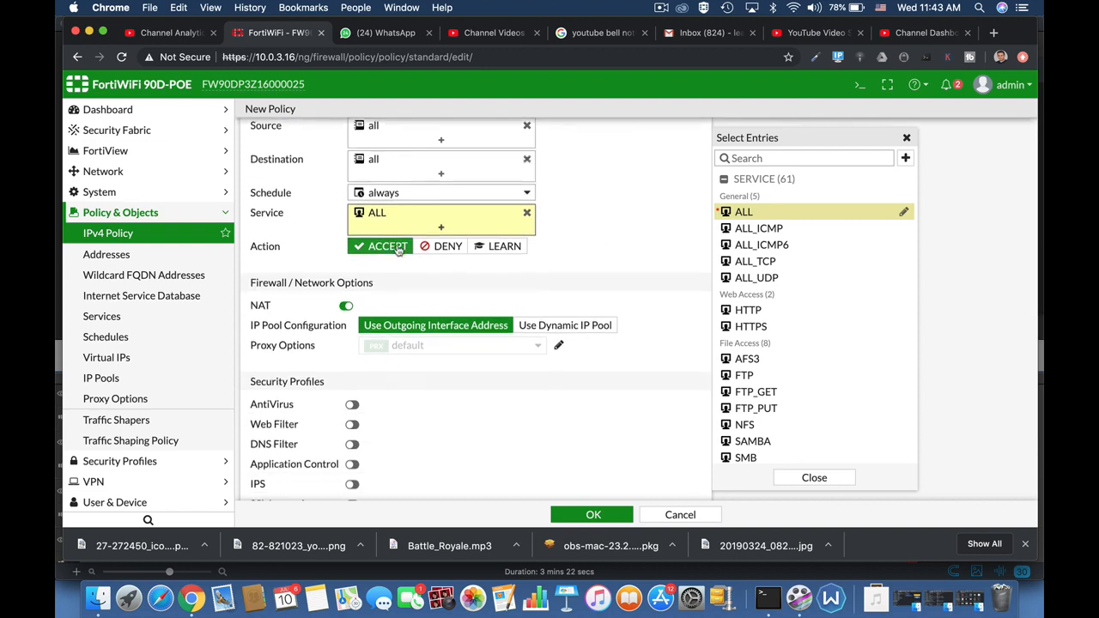
click(347, 305)
click(321, 306)
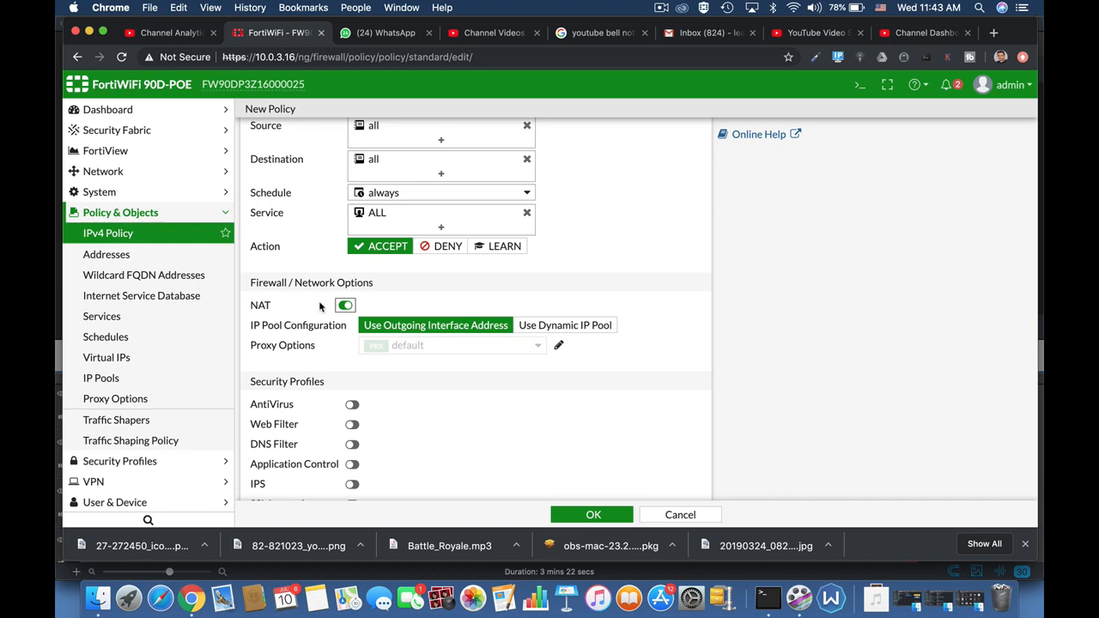
scroll(552, 431, down, 3)
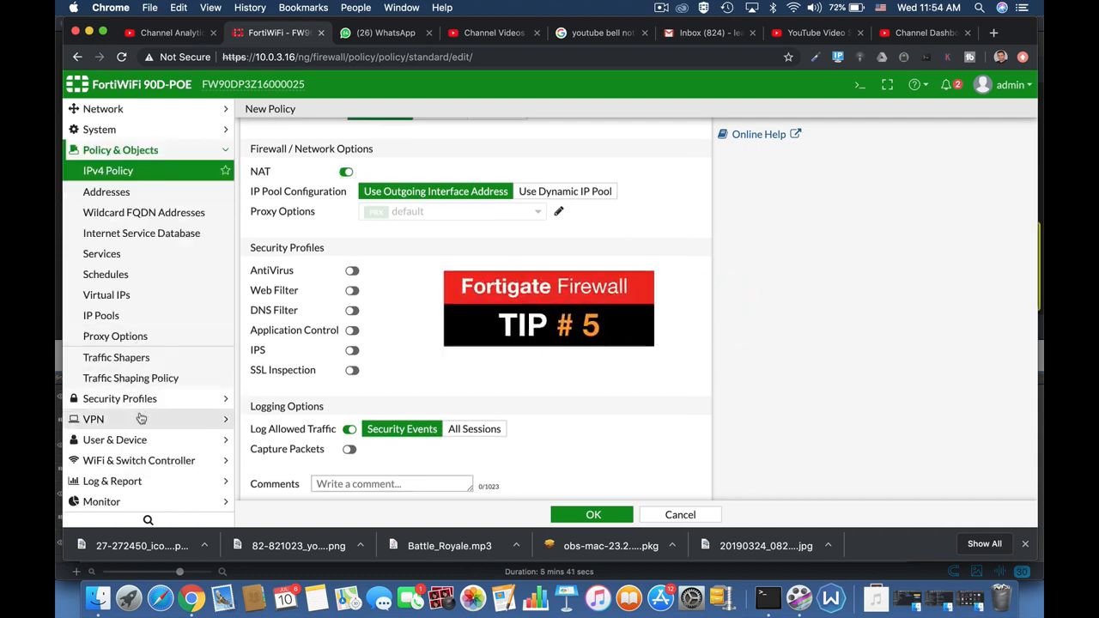
Open the System Events log in the firewall's logging and reporting section.
click(112, 482)
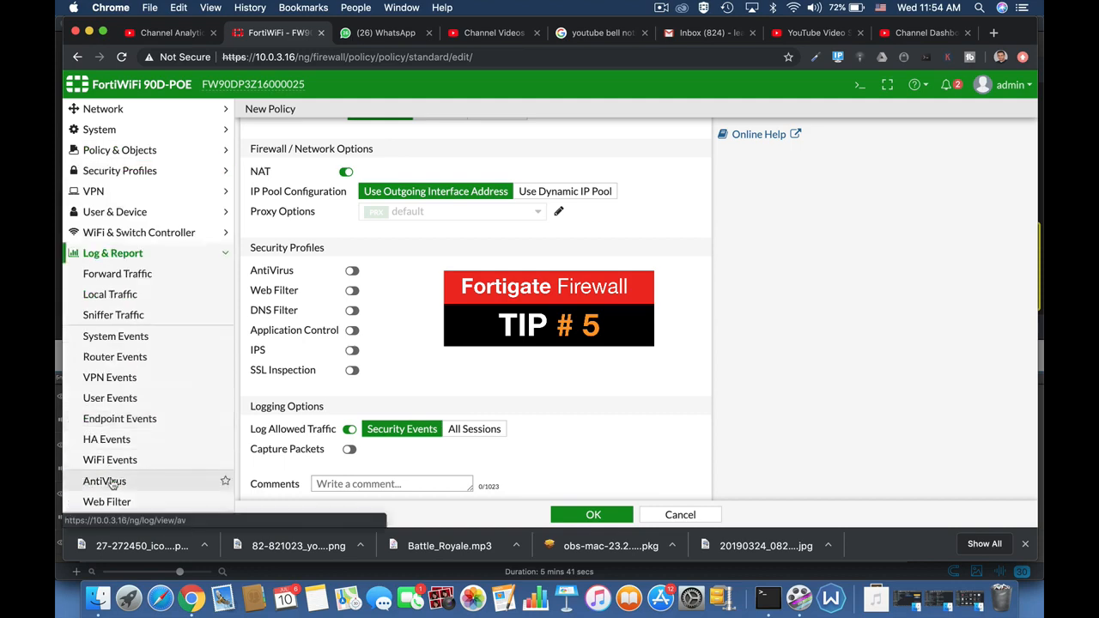
click(123, 338)
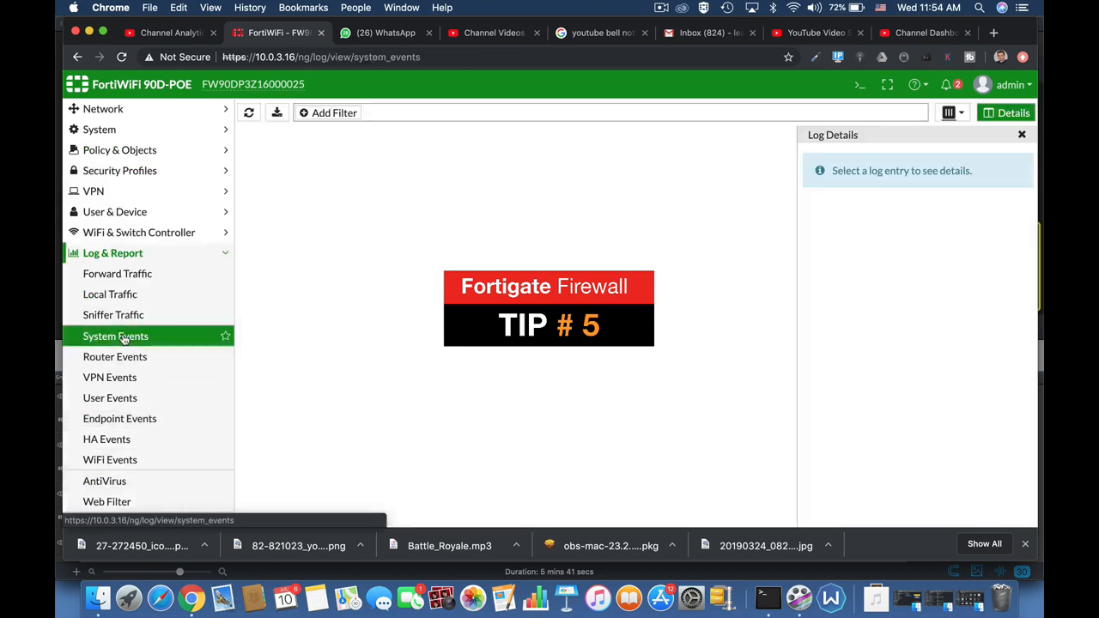